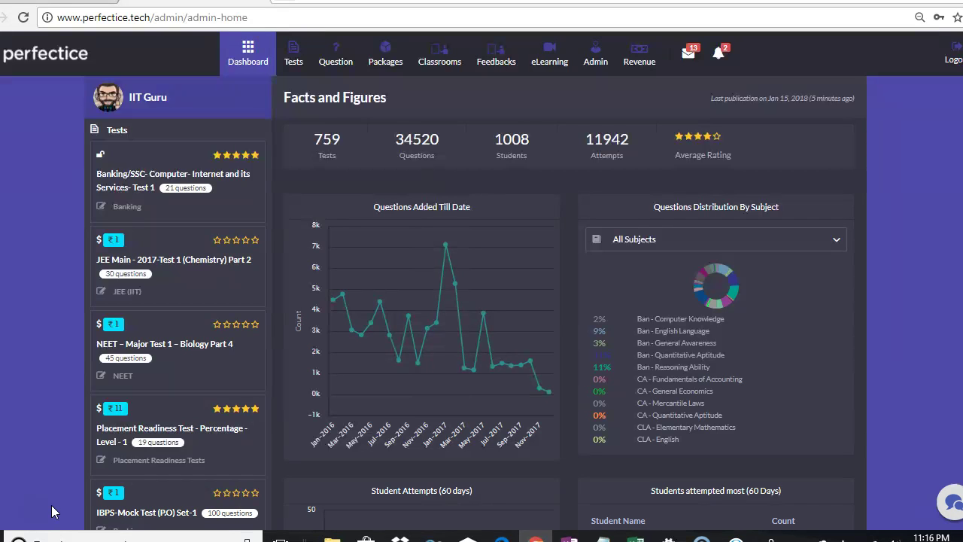
Step: From the Tests list, open the 'Banking/SSC- Computer- Internet and its Services- Test 1' detail page
left_click(297, 62)
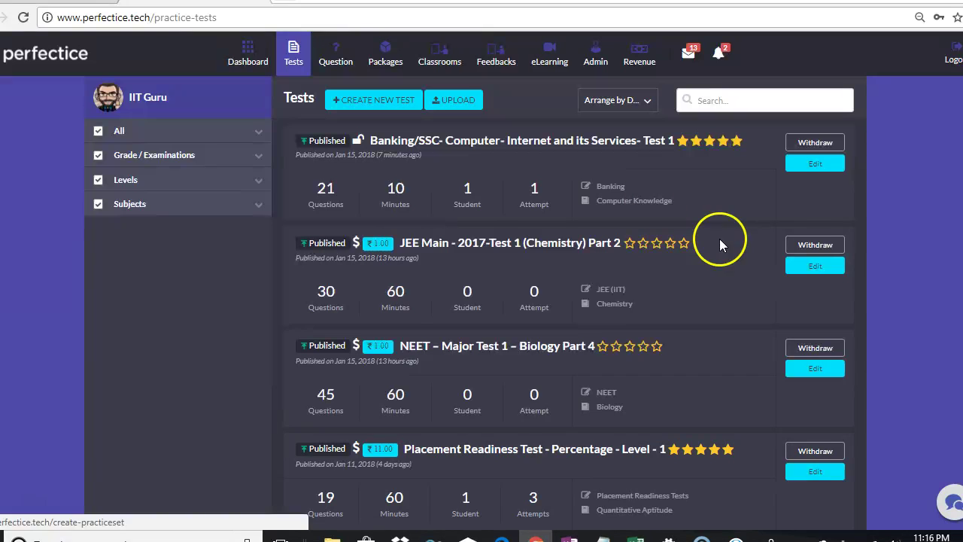
left_click(824, 169)
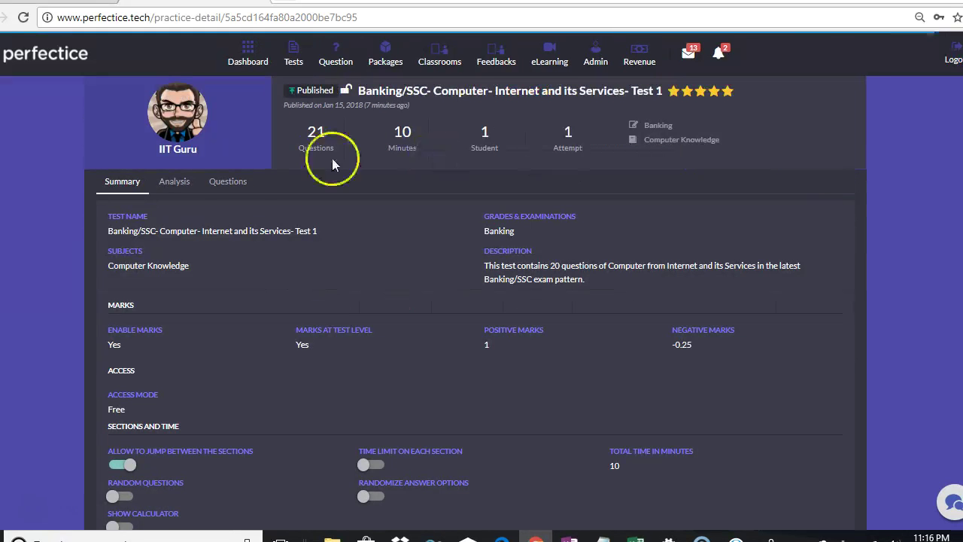
Step: View question #21 'What is computer{{67}}' on page 3 of the questions, then return to Tests
left_click(240, 183)
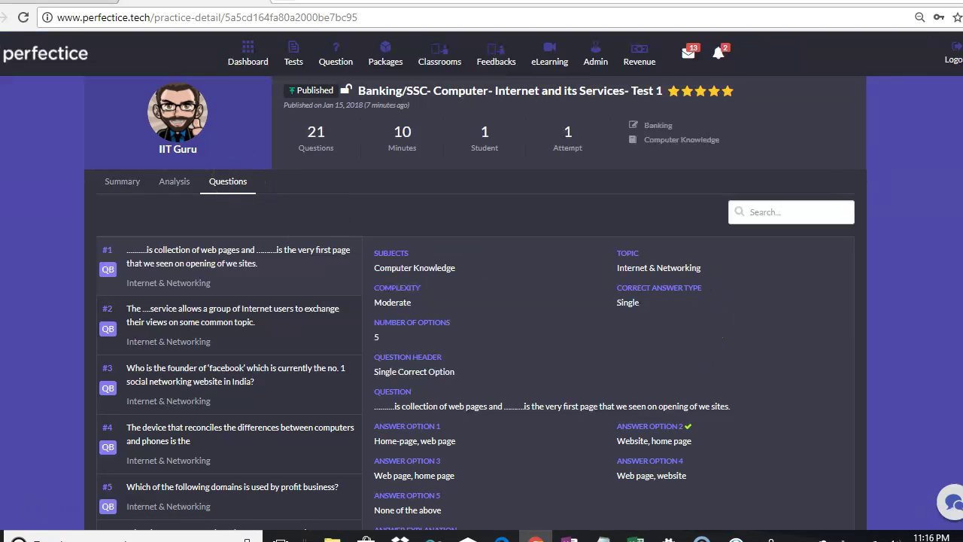
scroll(808, 287, "down", 3)
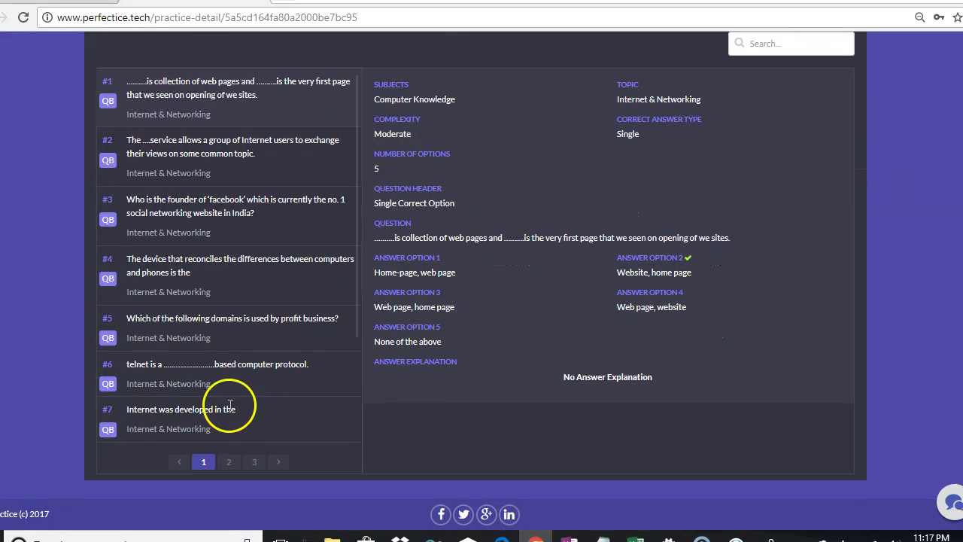
left_click(254, 462)
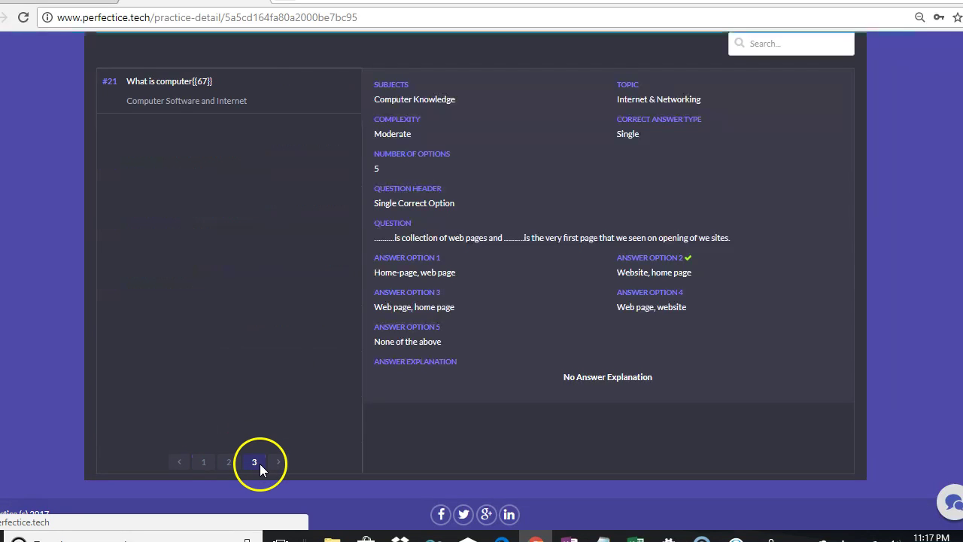
left_click(266, 99)
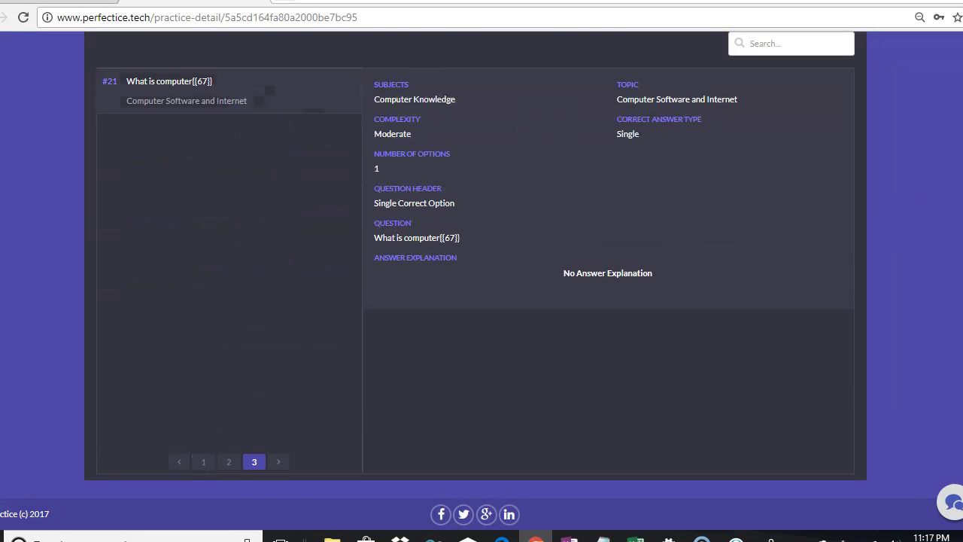
scroll(363, 148, "up", 3)
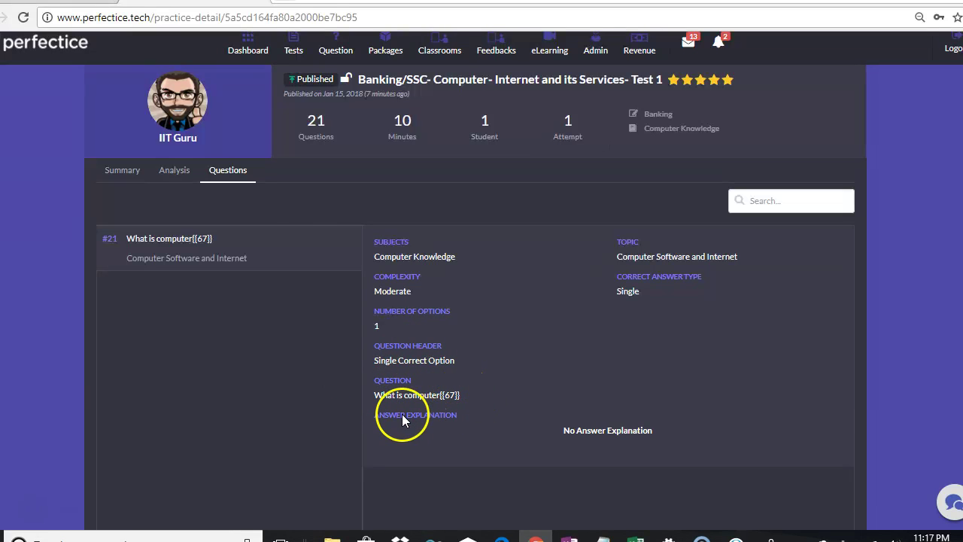
left_click(294, 51)
Step: Start a new test named fdfd with JEE (IIT) as the examination
left_click(398, 102)
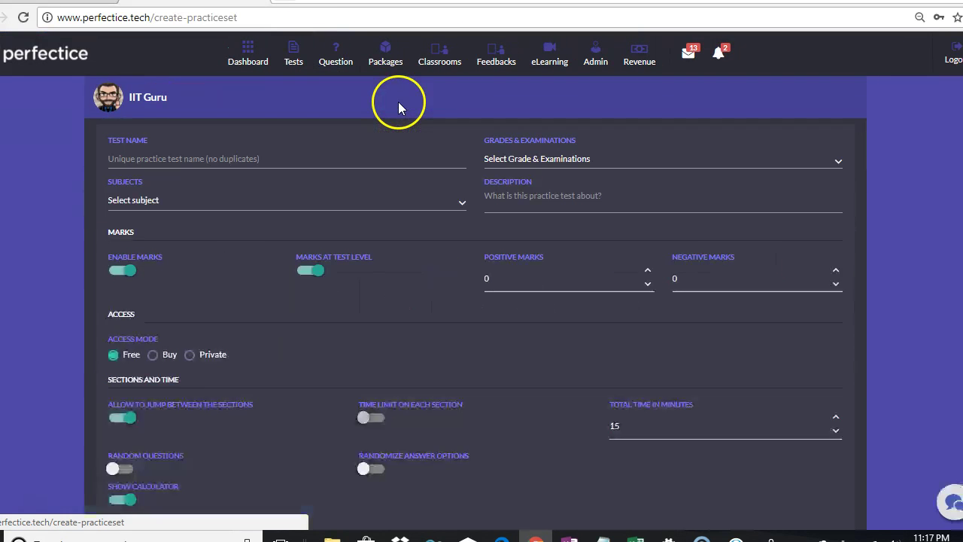
left_click(206, 159)
type("fdfd")
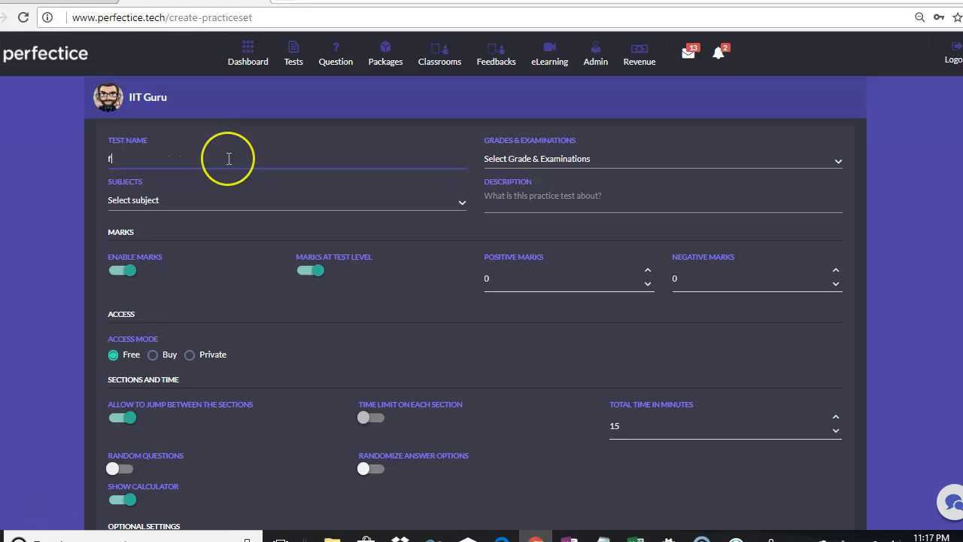
left_click(530, 170)
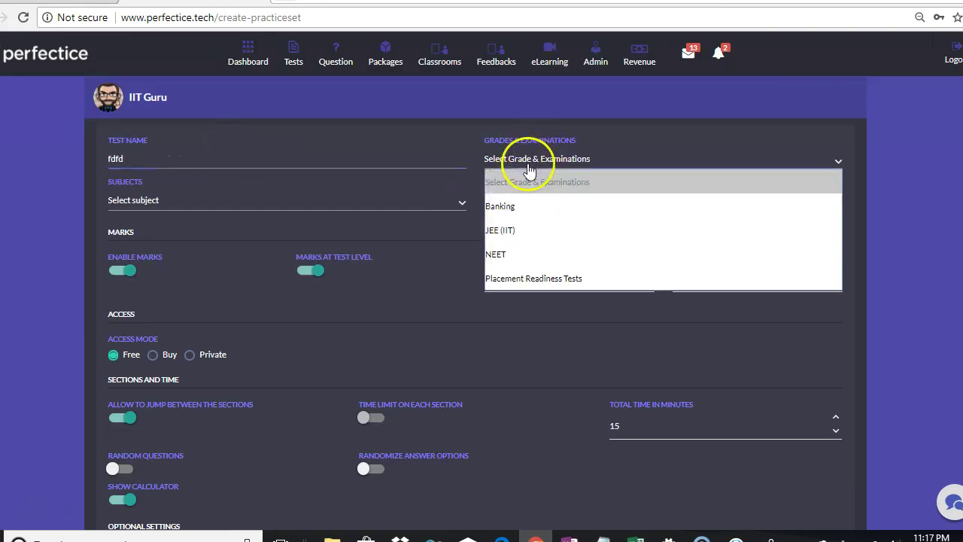
left_click(513, 234)
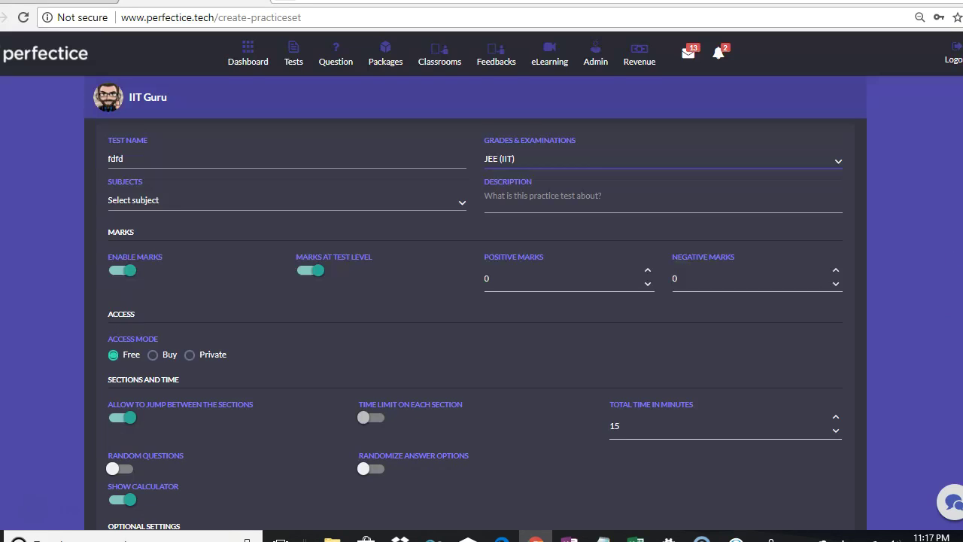
Step: Tick Mathematics as the subject and save the draft test
scroll(366, 101, "down", 2)
left_click(323, 104)
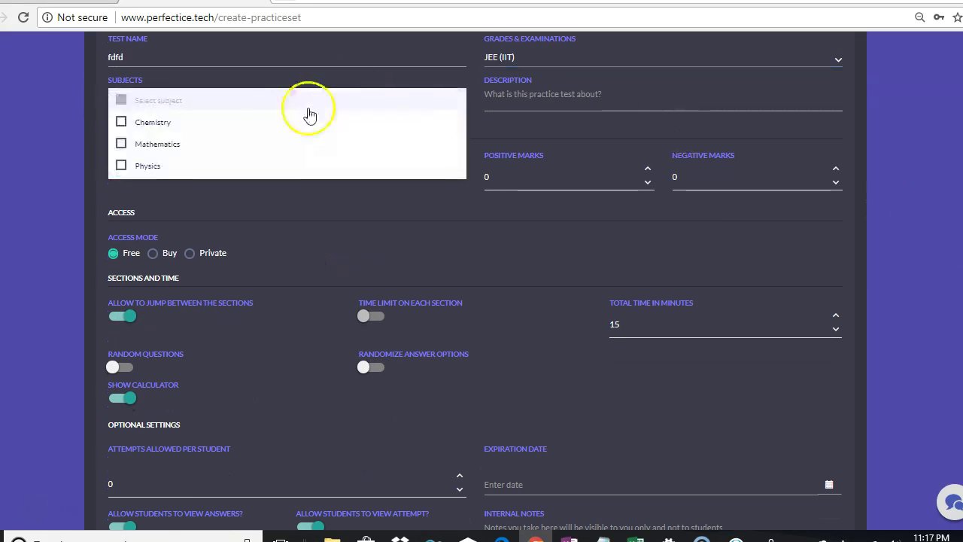
left_click(121, 144)
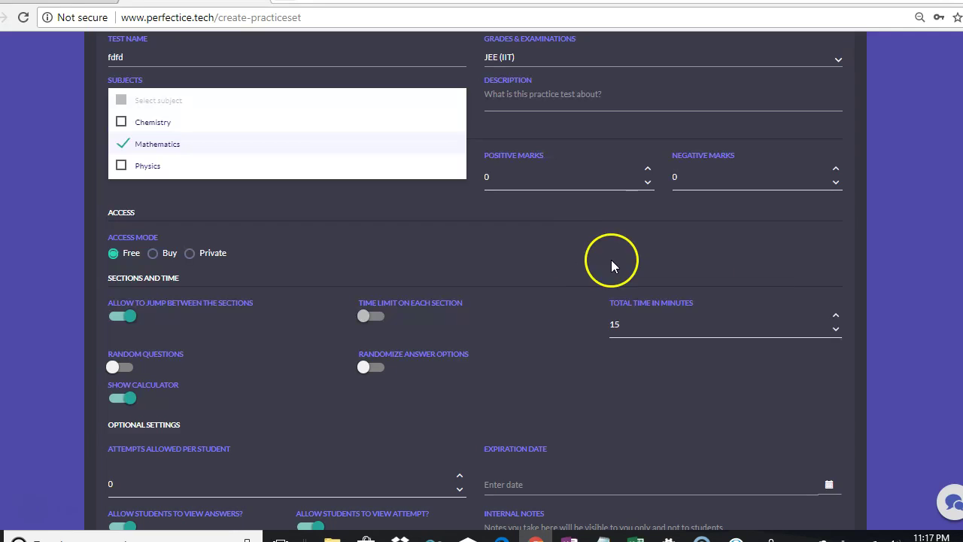
left_click(851, 301)
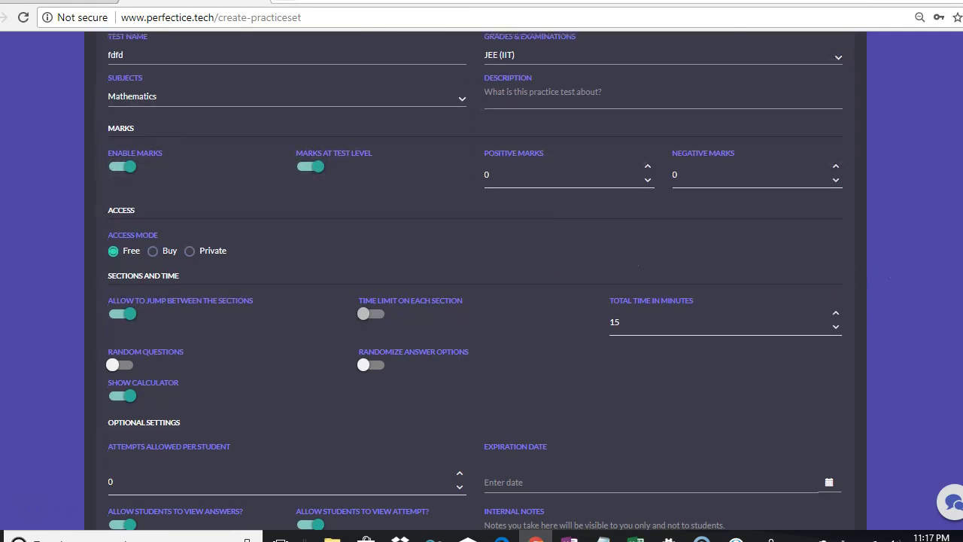
scroll(896, 376, "down", 5)
left_click(805, 496)
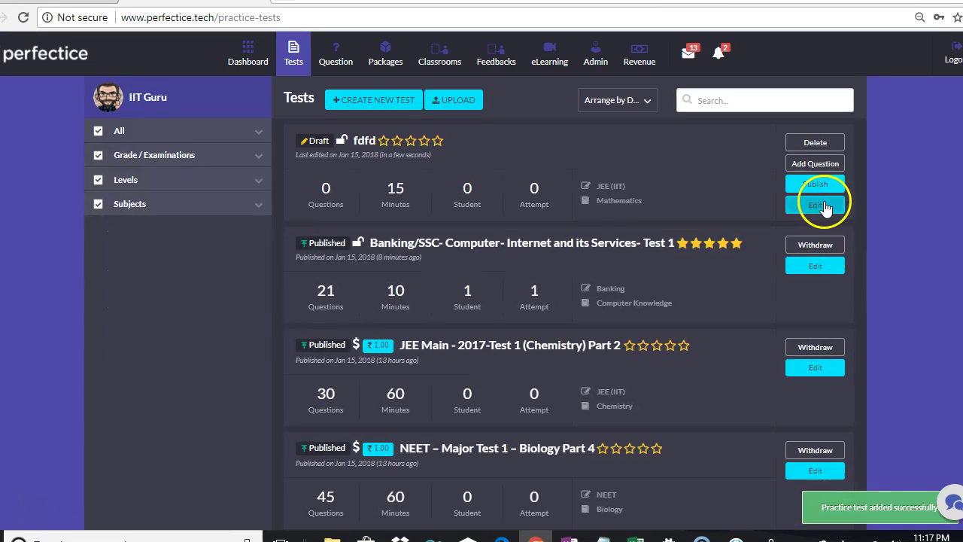
Step: Open the fdfd draft and begin a new Fill In the Blanks question in the header editor
left_click(824, 206)
left_click(282, 183)
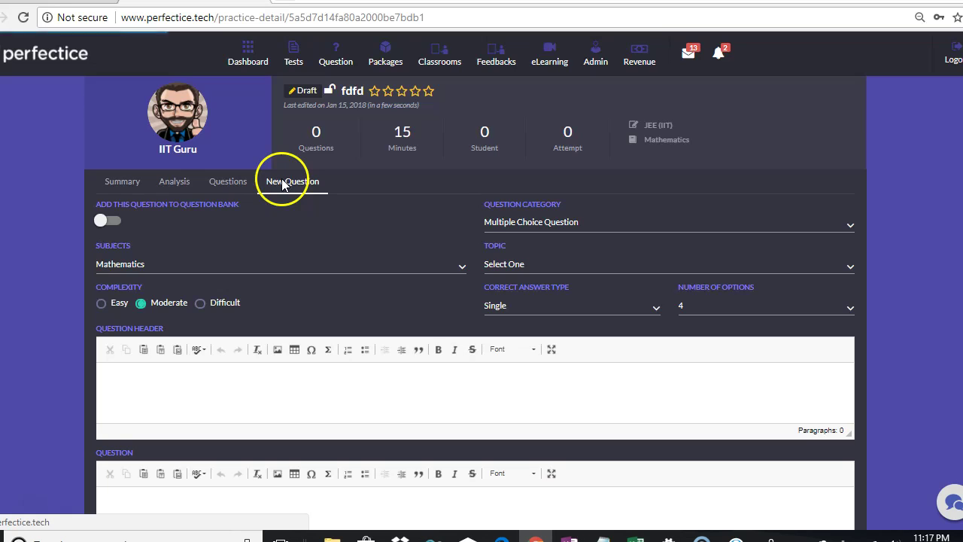
left_click(523, 228)
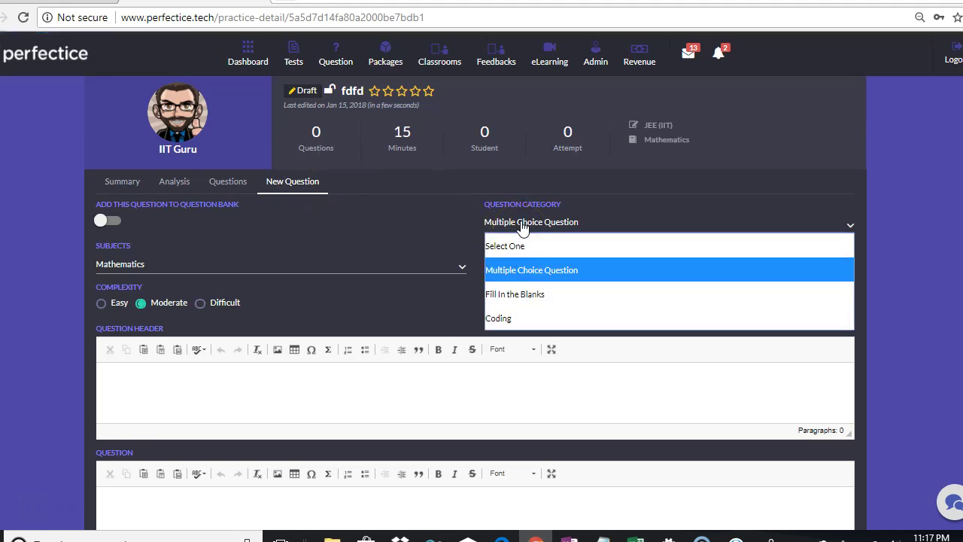
left_click(509, 294)
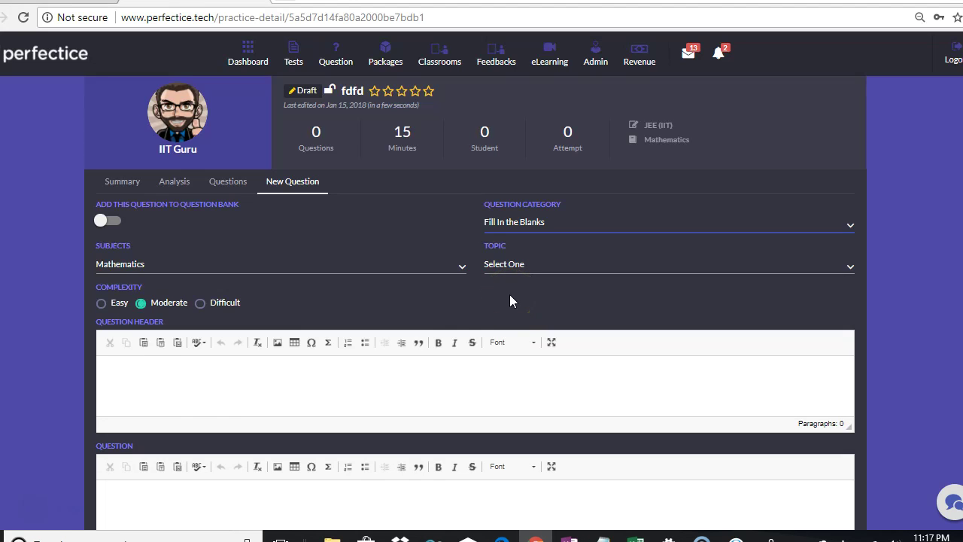
left_click(224, 398)
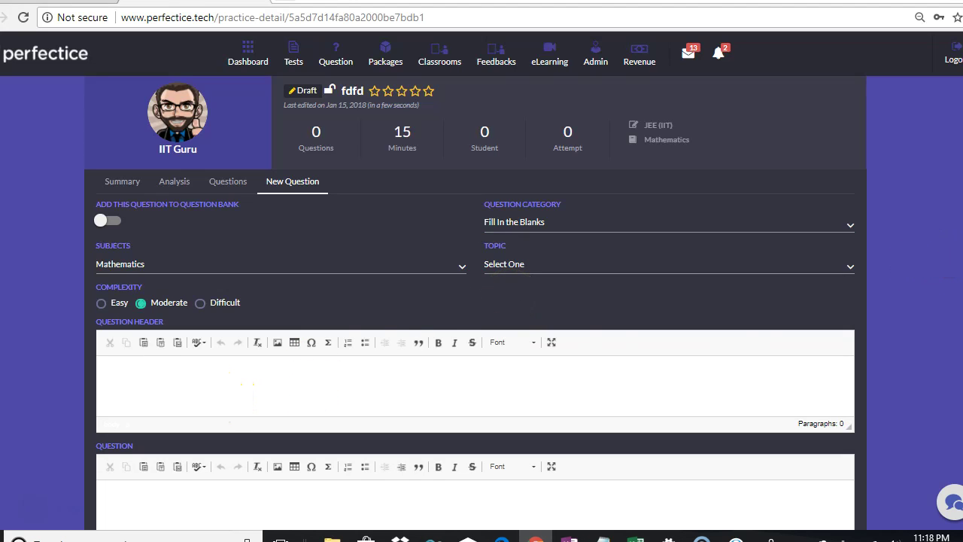
scroll(481, 301, "down", 4)
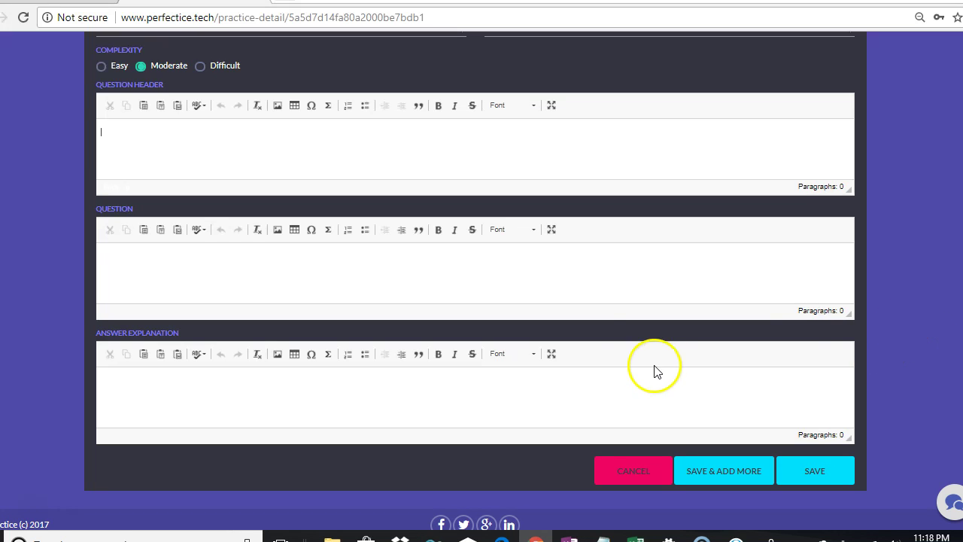
Step: Enter the question text 'what is 2+2=' with the blank {{4}}
left_click(226, 257)
type("what is 2+2=")
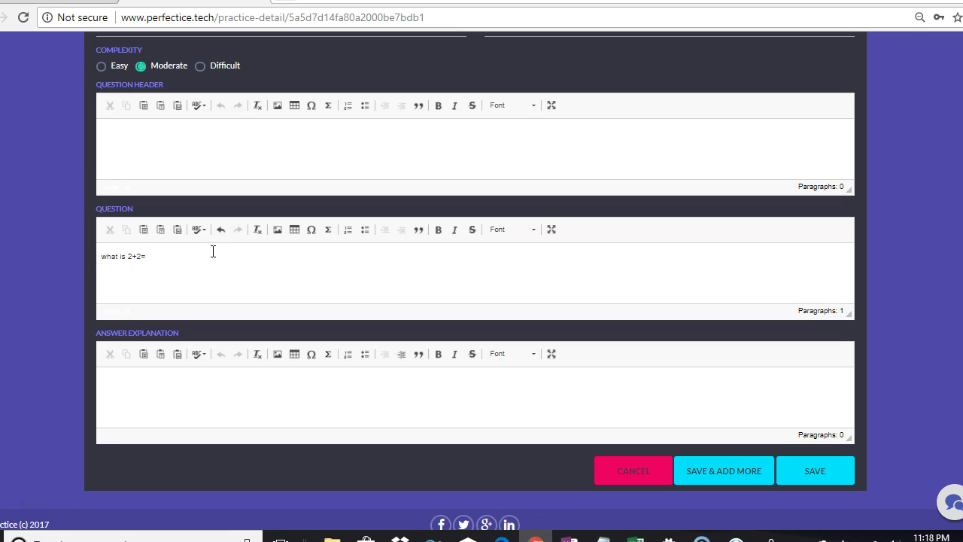
type("{(")
type("4")
type("}}")
left_click(800, 471)
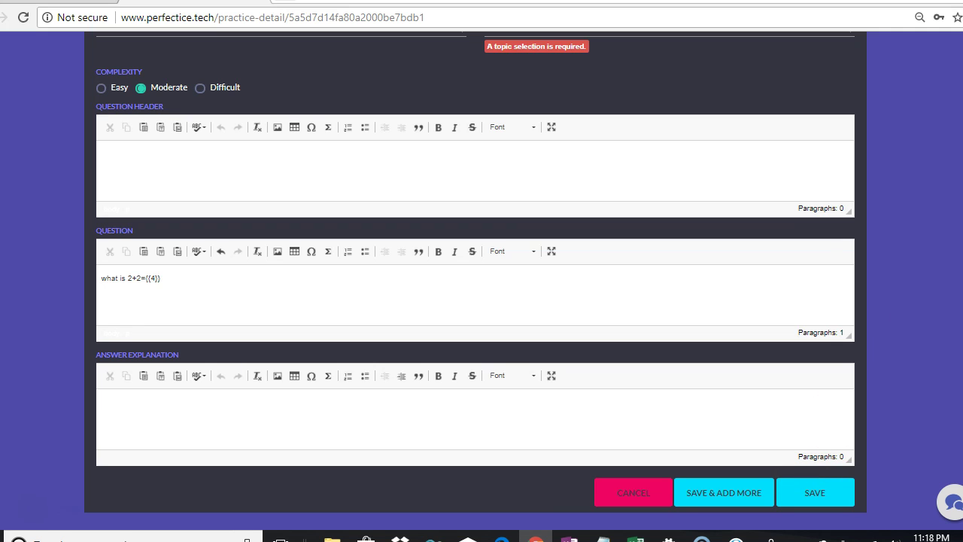
Step: Set the question's topic to Binomial Theorem and save it to fdfd
scroll(482, 301, "up", 2)
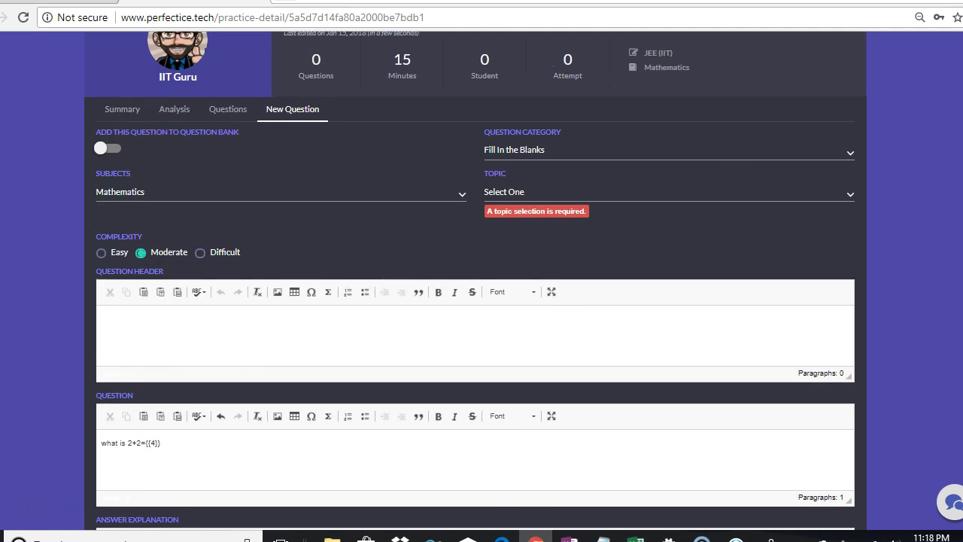
left_click(626, 195)
left_click(542, 257)
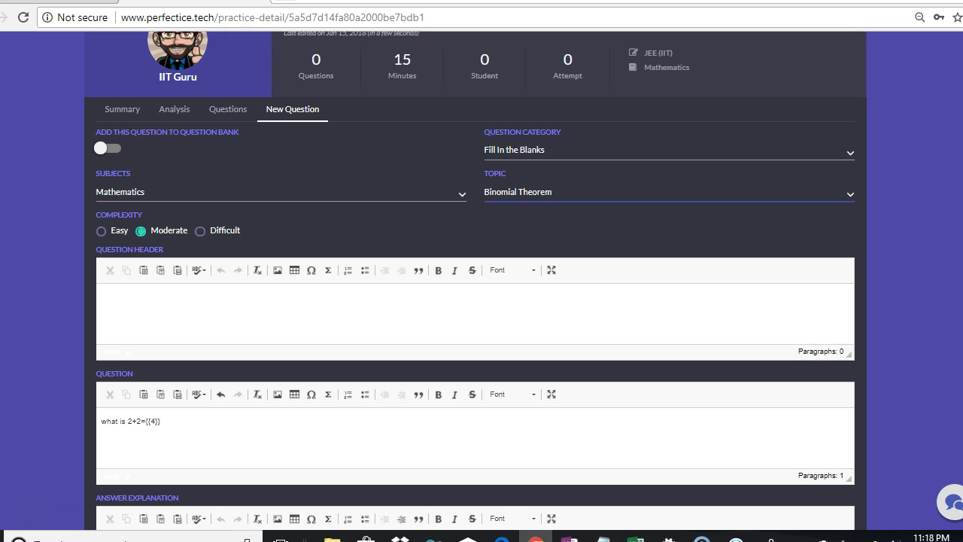
scroll(482, 301, "down", 2)
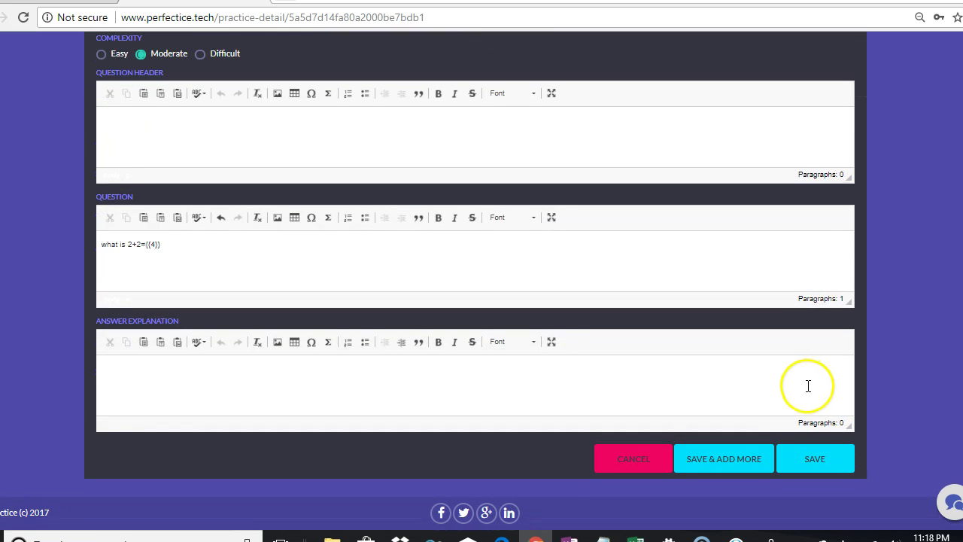
left_click(804, 460)
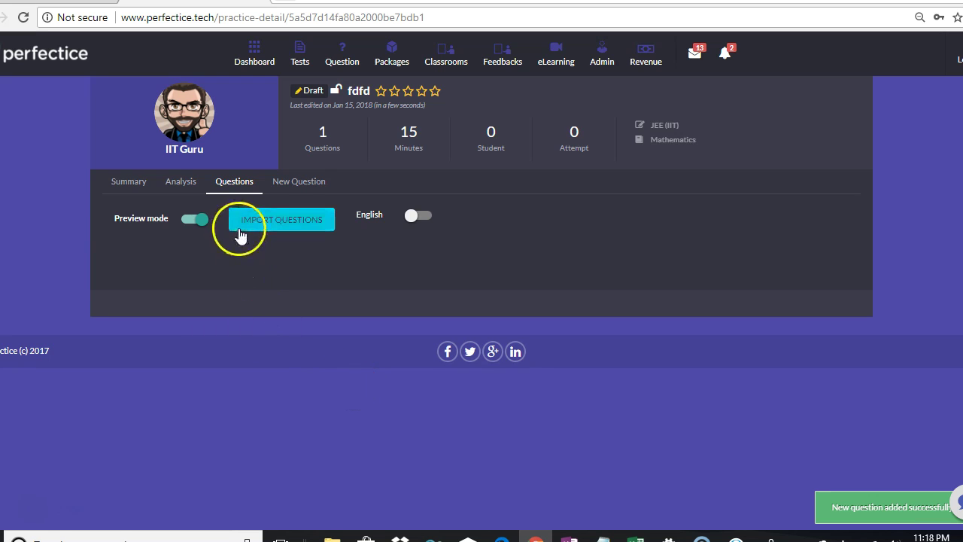
Step: Look through fdfd's New Question, Summary and Questions tabs, then return to the Tests list
left_click(298, 184)
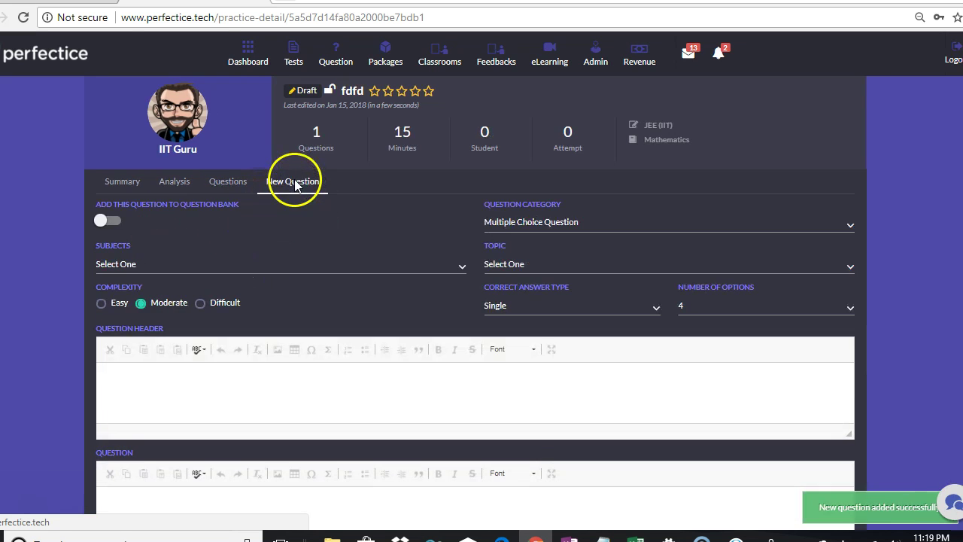
left_click(127, 187)
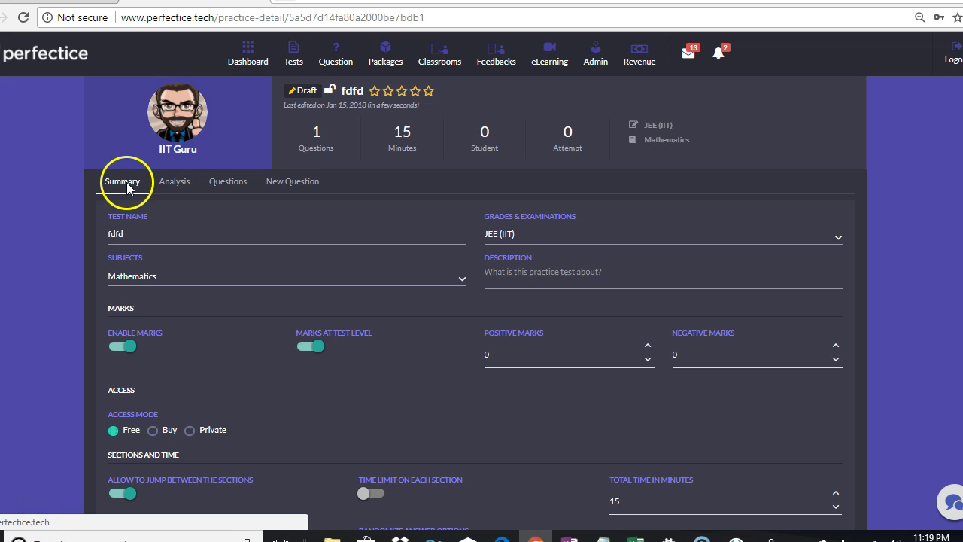
left_click(236, 185)
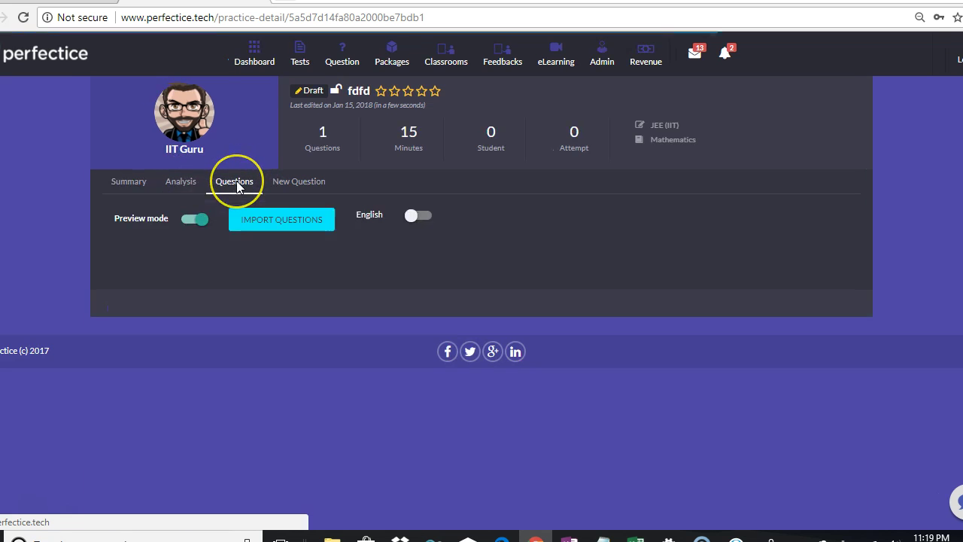
left_click(288, 193)
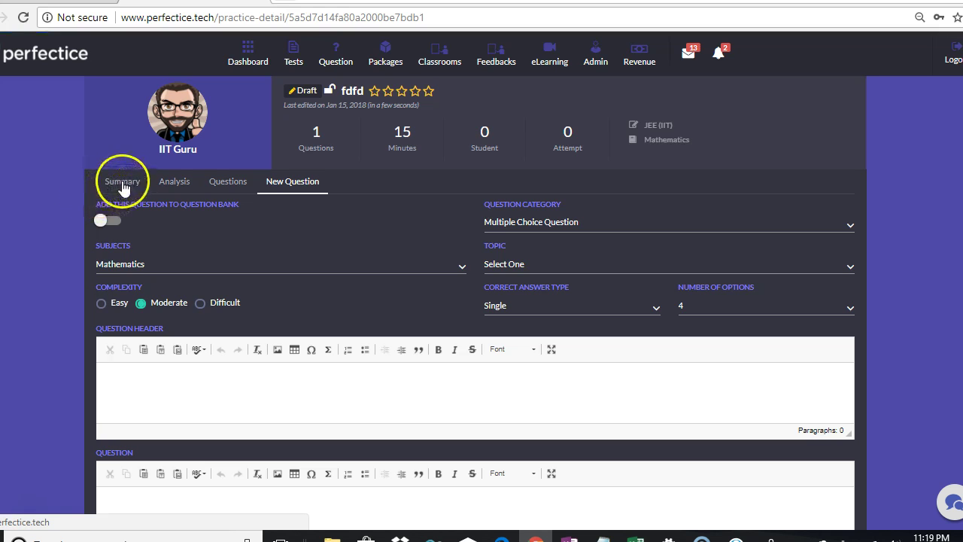
left_click(123, 187)
left_click(294, 60)
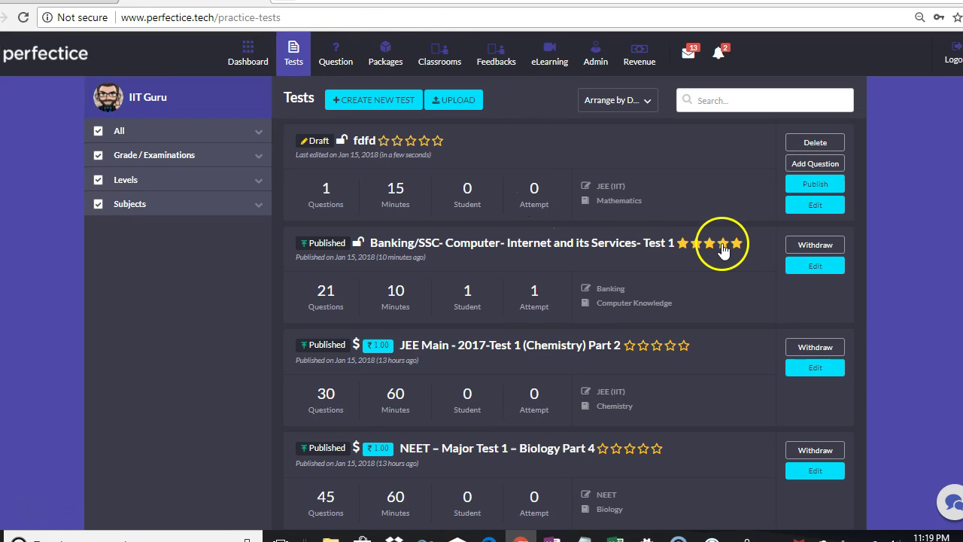
Step: Open question #21 on page 3 of the Banking/SSC test and switch to the Edge student test
left_click(810, 267)
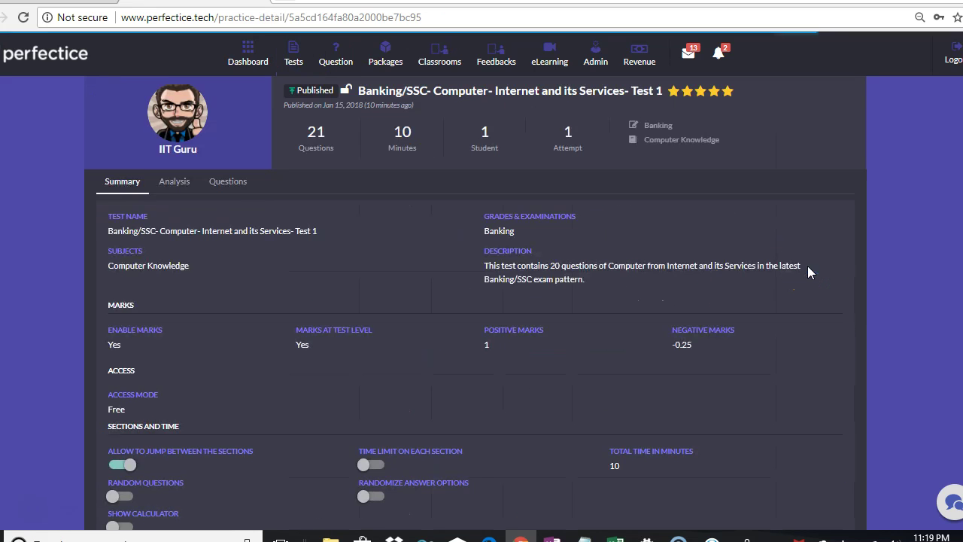
left_click(236, 181)
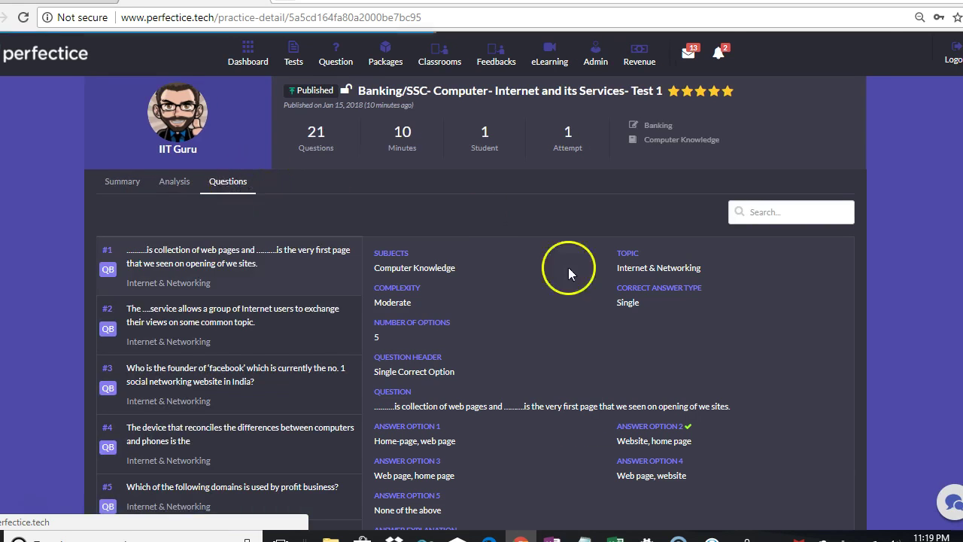
scroll(482, 301, "down", 3)
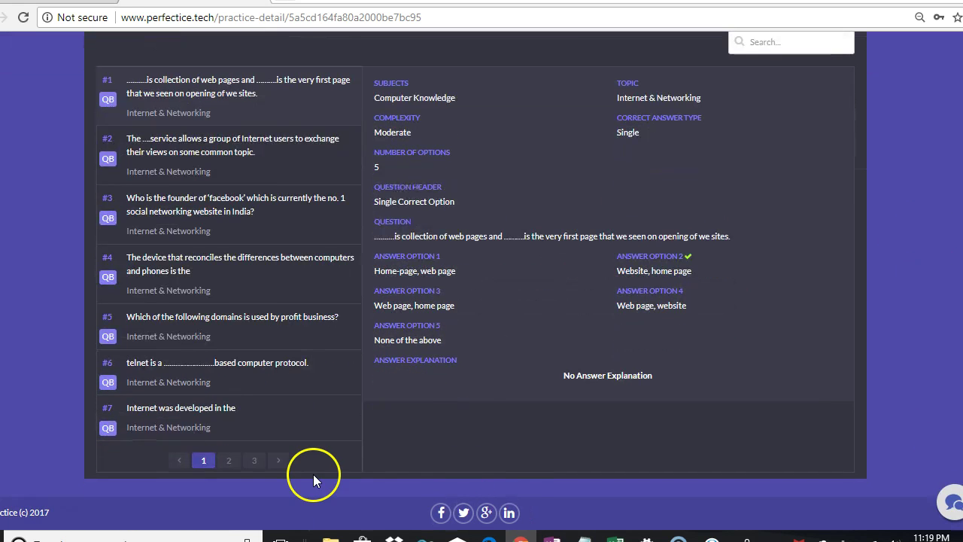
left_click(255, 460)
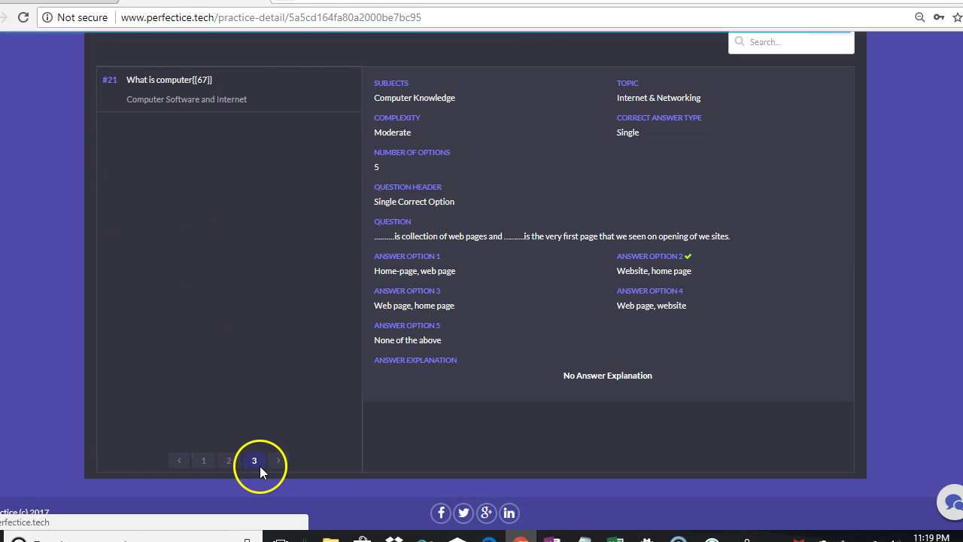
left_click(265, 109)
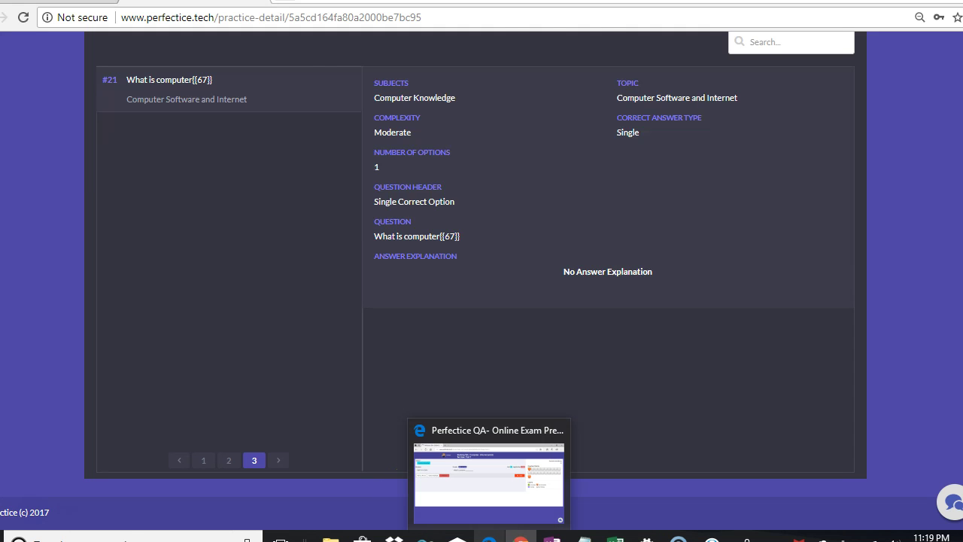
left_click(489, 537)
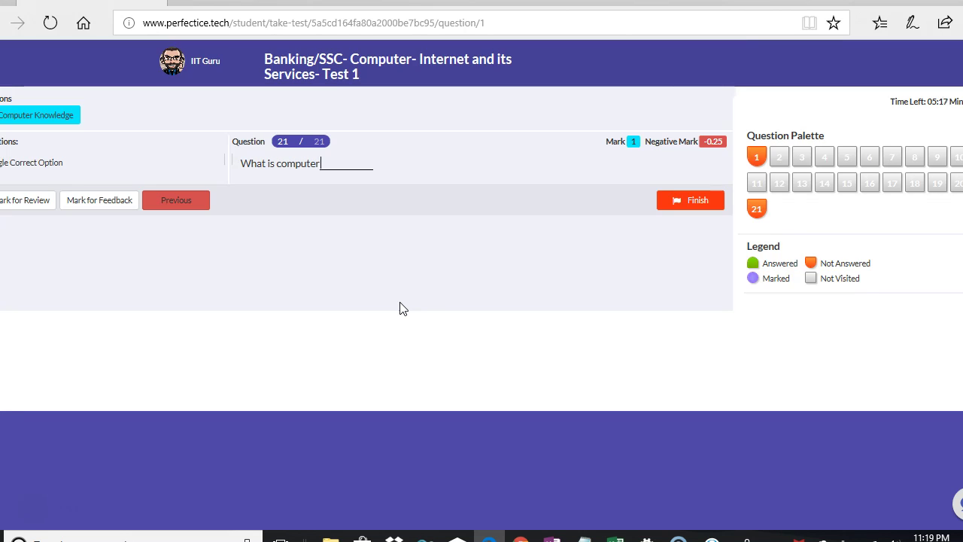
Step: Fill the blank after 'What is computer' in question 21 with 67
type("67")
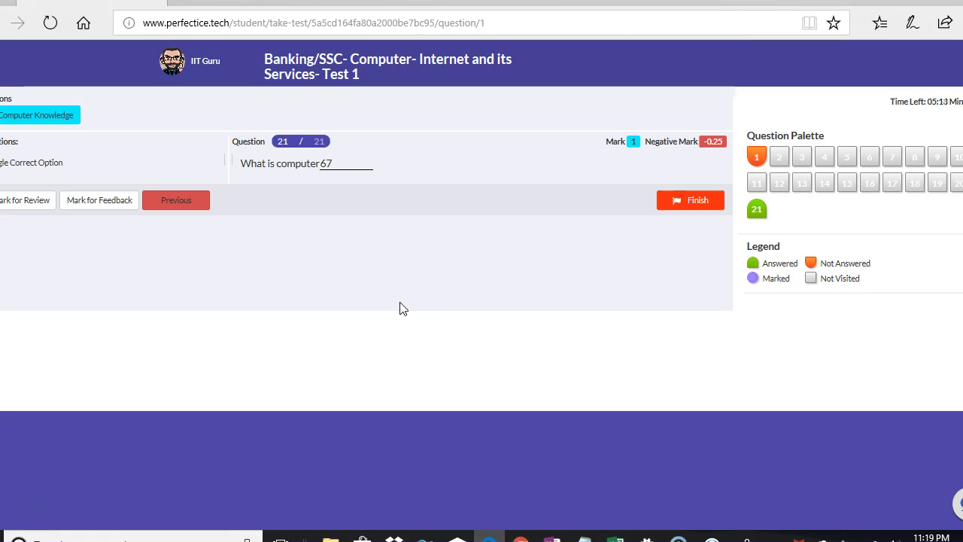